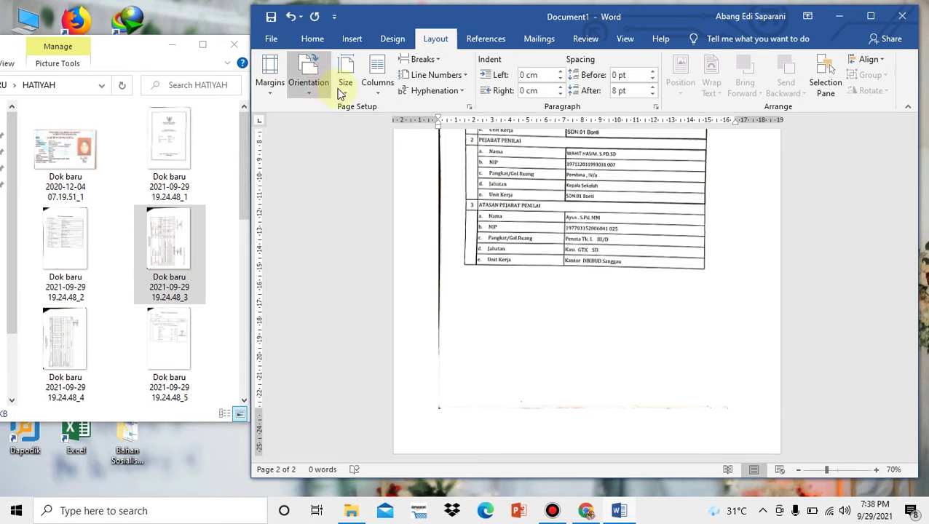
Insert a Next Page section break after the second scanned page and set the new third page to Landscape orientation
{"action": "left_click", "coordinate": [439, 61]}
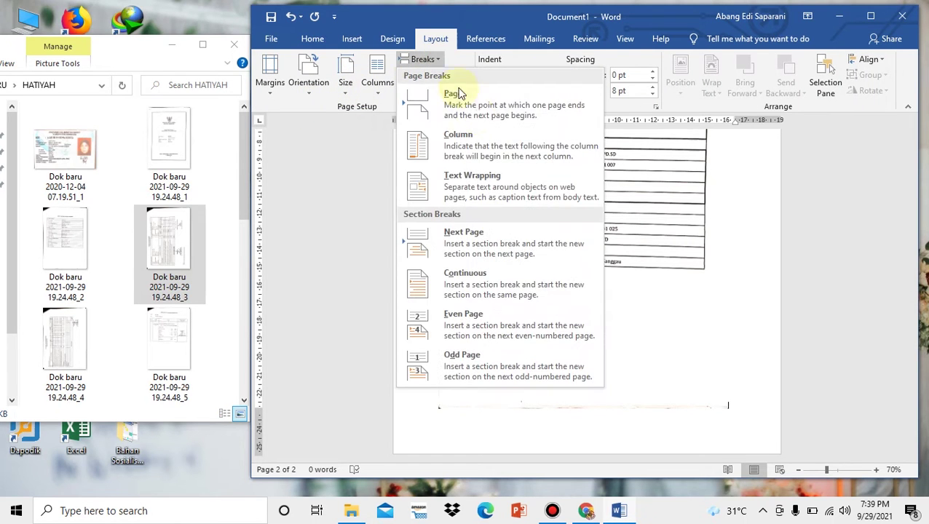
{"action": "left_click", "coordinate": [464, 246]}
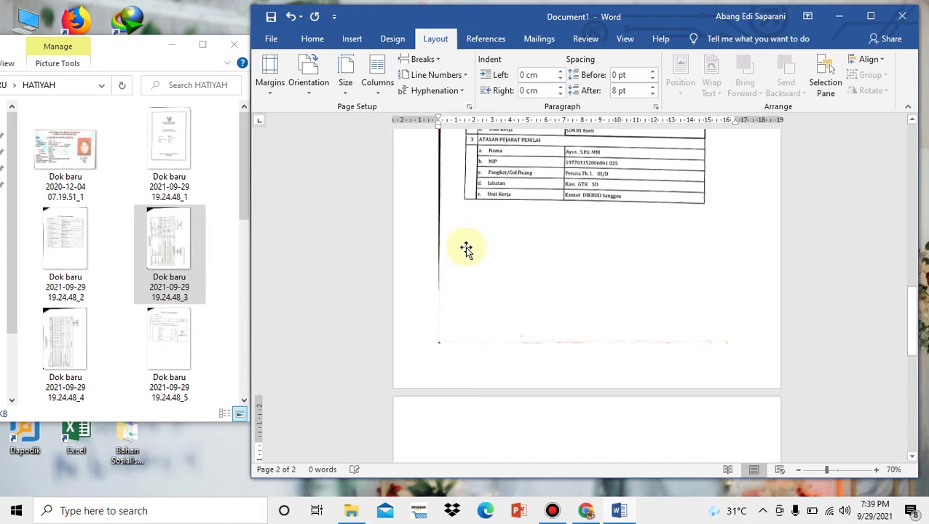
{"action": "left_click", "coordinate": [469, 274]}
{"action": "left_click", "coordinate": [460, 315]}
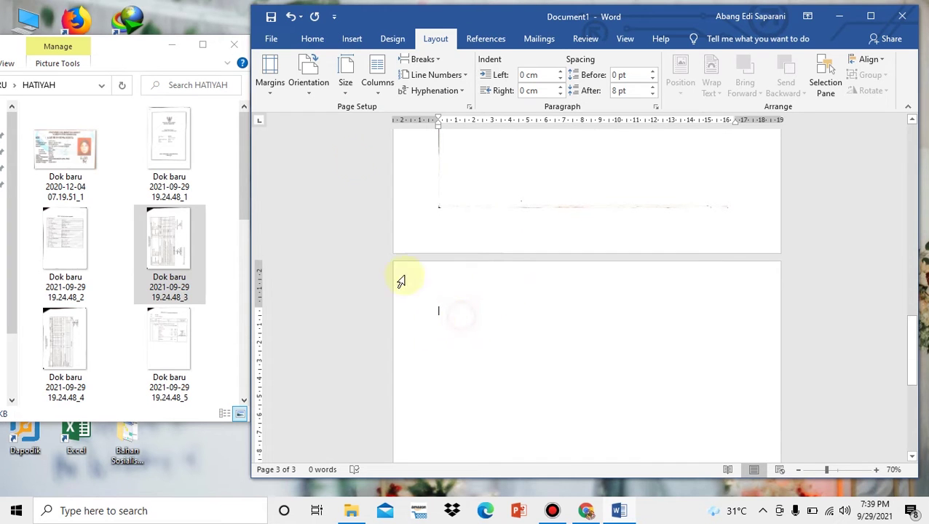
{"action": "left_click", "coordinate": [308, 89]}
{"action": "left_click", "coordinate": [329, 136]}
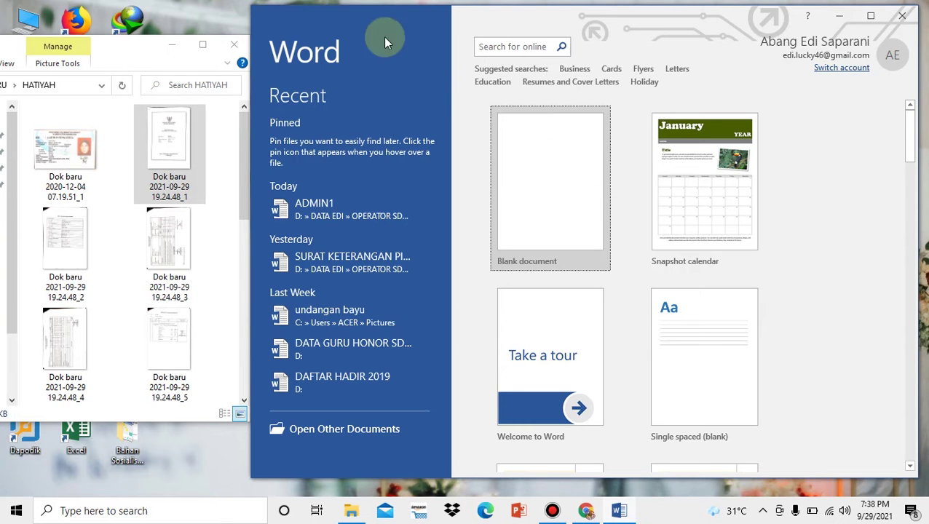
Create a blank document and insert the cover scan Dok baru 2021-09-29 19.24.48_1 from the open picture folder
{"action": "left_click", "coordinate": [549, 177]}
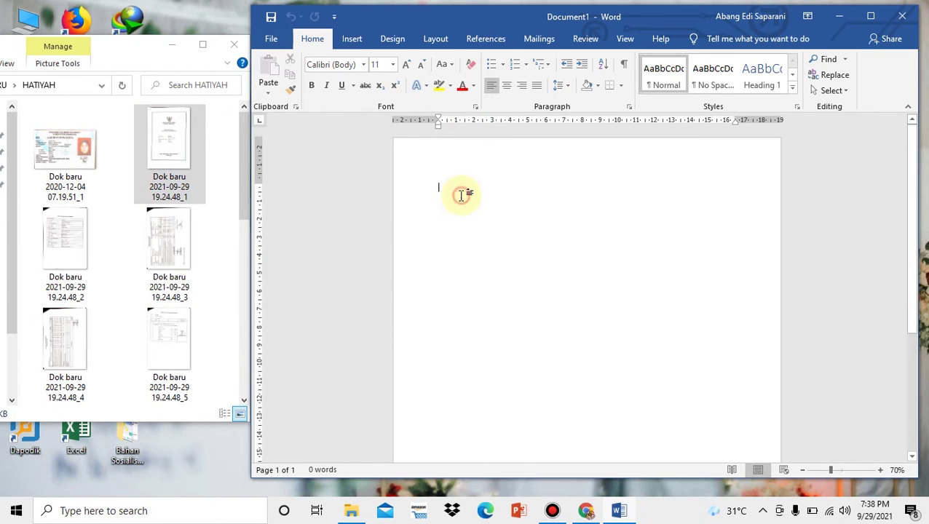
{"action": "left_click", "coordinate": [158, 133]}
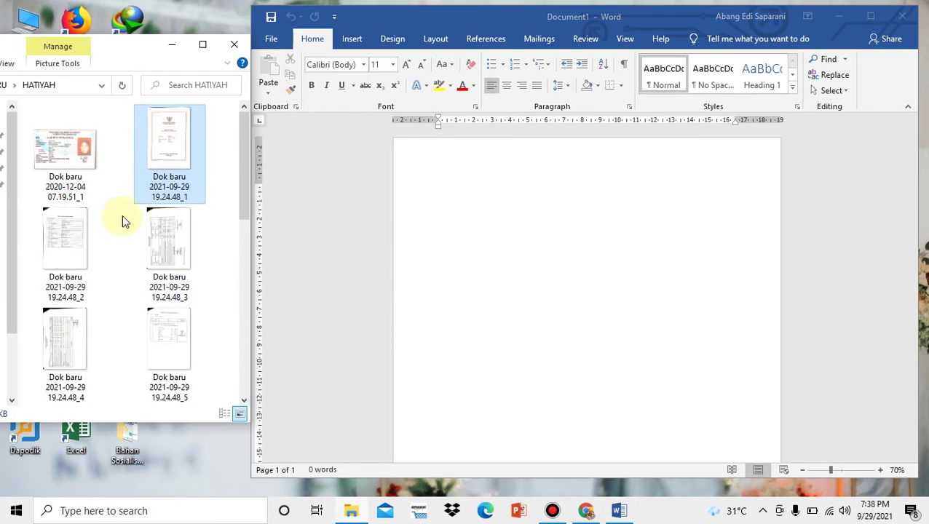
{"action": "left_click", "coordinate": [65, 234]}
{"action": "left_click", "coordinate": [155, 142]}
{"action": "left_click", "coordinate": [437, 215]}
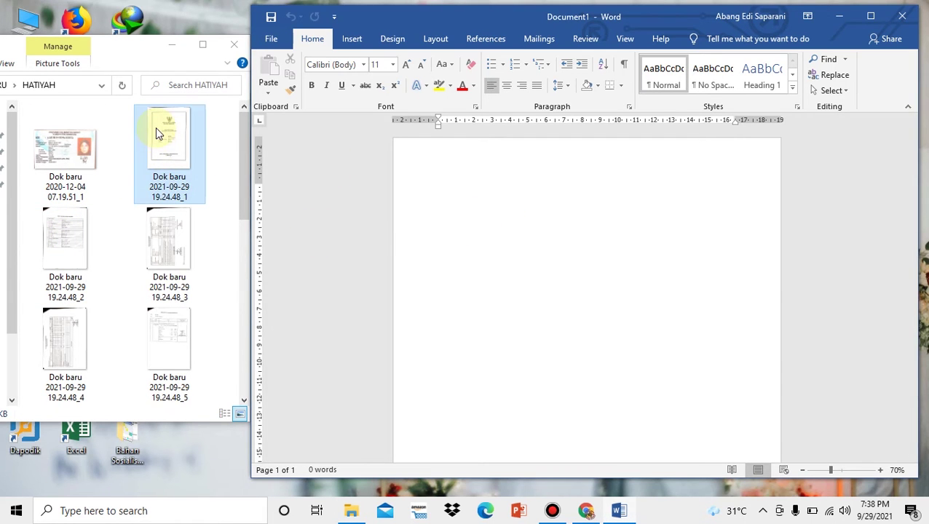
{"action": "left_click_drag", "start_coordinate": [175, 136], "coordinate": [464, 206]}
Insert the scan Dok baru 2021-09-29 19.24.48_2 after the cover scan so it fills the second page
{"action": "scroll", "coordinate": [758, 249], "scroll_direction": "down", "scroll_amount": 5}
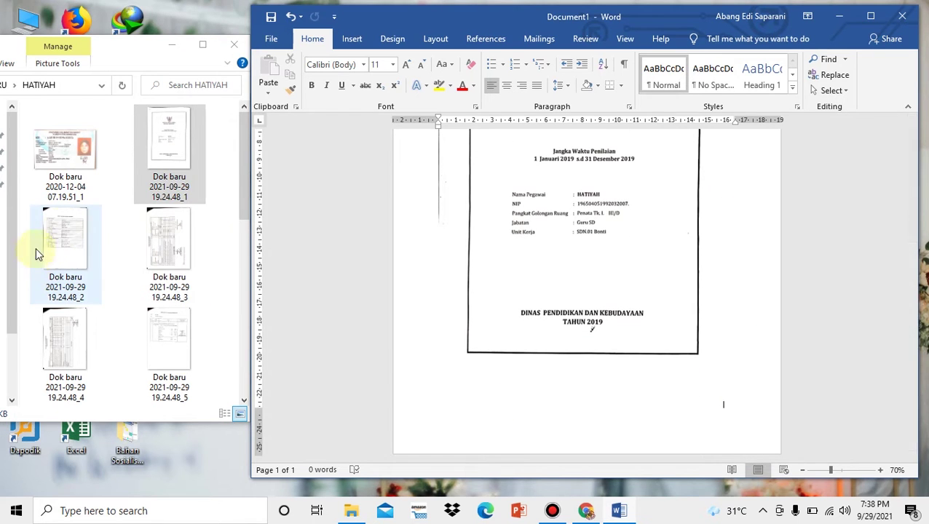
{"action": "left_click_drag", "start_coordinate": [65, 230], "coordinate": [670, 293]}
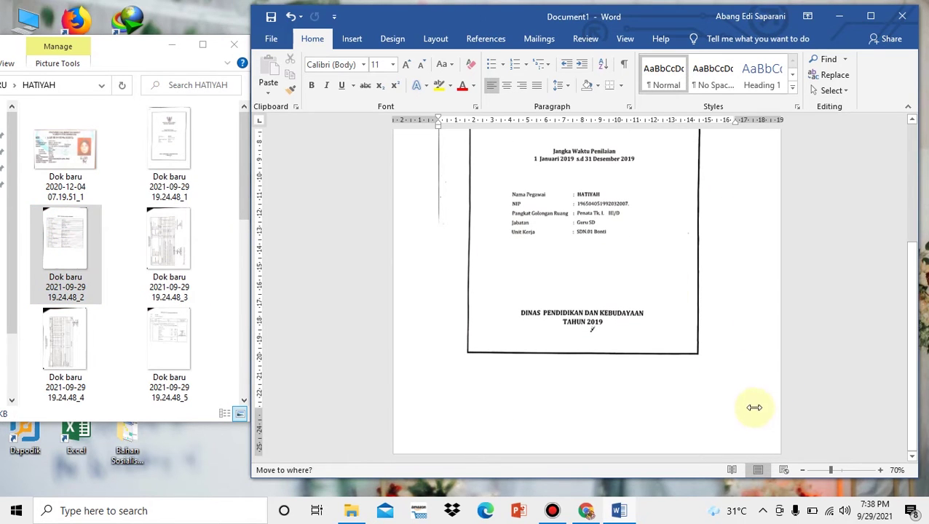
{"action": "left_click_drag", "start_coordinate": [754, 407], "coordinate": [754, 409]}
{"action": "scroll", "coordinate": [609, 269], "scroll_direction": "down", "scroll_amount": 8}
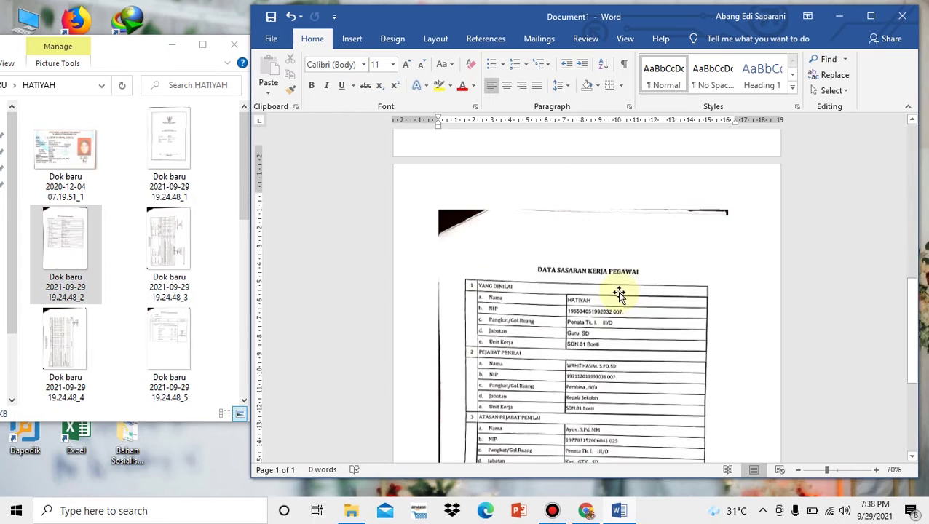
Try inserting the sideways scan Dok baru 2021-09-29 19.24.48_3 on a portrait third page, and remove it again
{"action": "scroll", "coordinate": [619, 293], "scroll_direction": "down", "scroll_amount": 6}
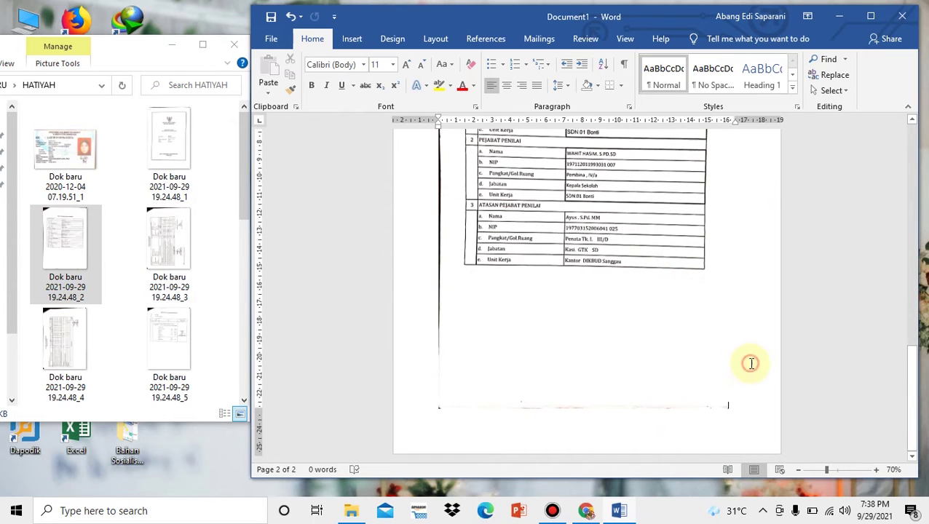
{"action": "left_click_drag", "start_coordinate": [163, 240], "coordinate": [709, 369]}
{"action": "left_click", "coordinate": [164, 226]}
{"action": "scroll", "coordinate": [605, 306], "scroll_direction": "down", "scroll_amount": 3}
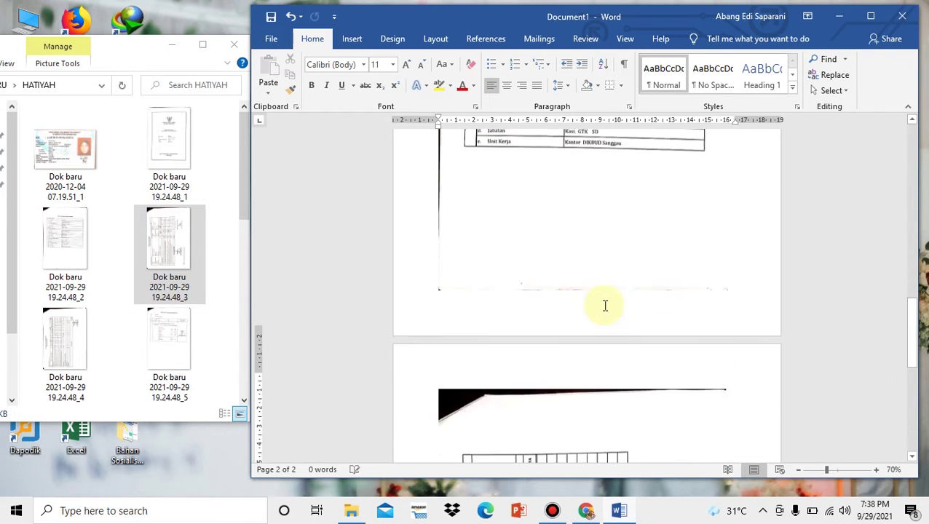
{"action": "scroll", "coordinate": [605, 305], "scroll_direction": "down", "scroll_amount": 3}
{"action": "left_click", "coordinate": [584, 305]}
{"action": "scroll", "coordinate": [595, 290], "scroll_direction": "down", "scroll_amount": 3}
{"action": "scroll", "coordinate": [595, 290], "scroll_direction": "up", "scroll_amount": 10}
{"action": "left_click", "coordinate": [594, 289]}
{"action": "key", "text": "Delete"}
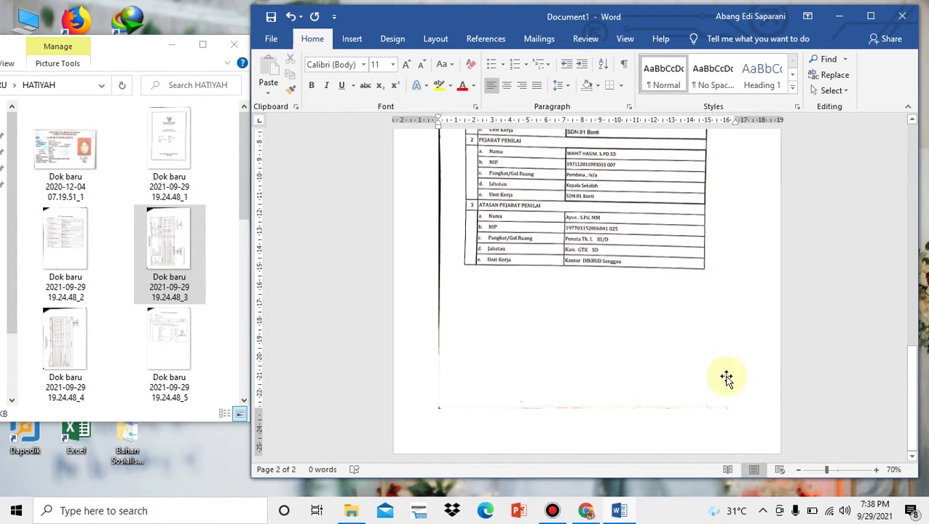
Add a Next Page section break at the end of page 2 and change the new section's orientation to Landscape
{"action": "left_click", "coordinate": [442, 38]}
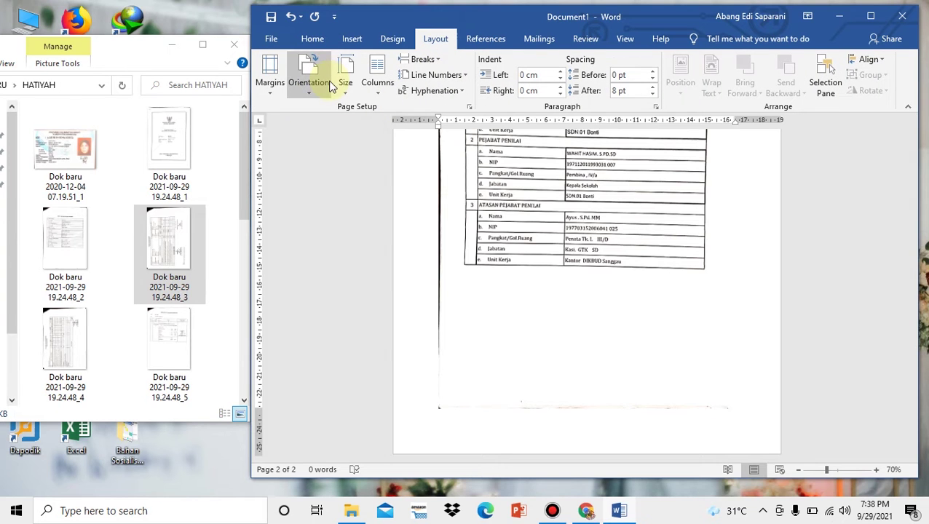
{"action": "left_click", "coordinate": [439, 62]}
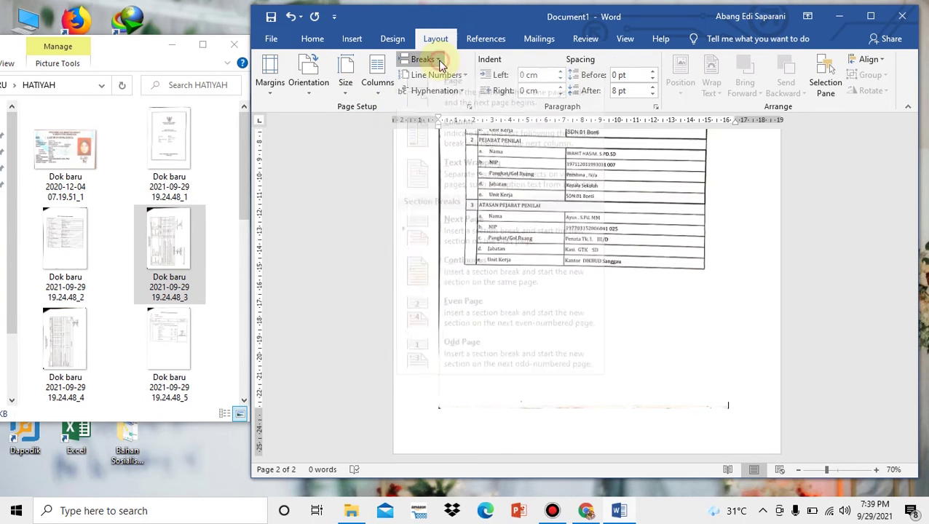
{"action": "left_click", "coordinate": [467, 250]}
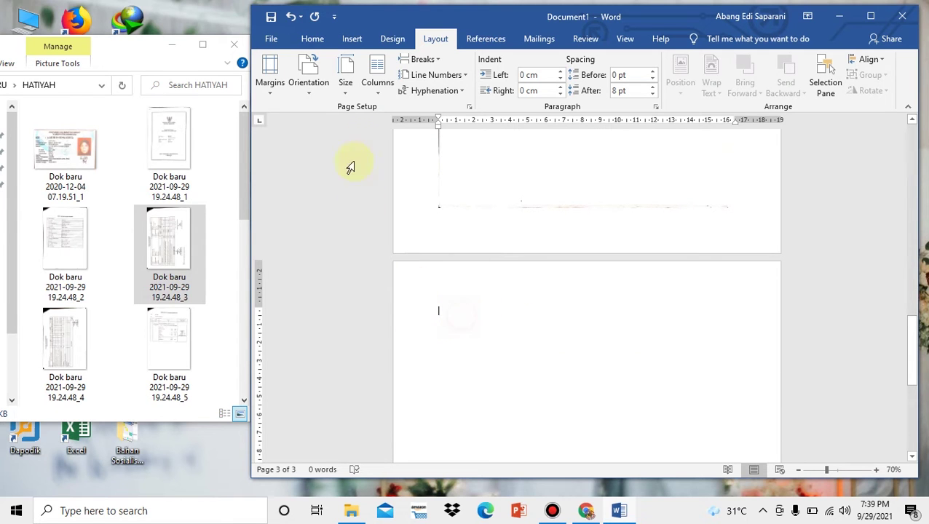
{"action": "left_click", "coordinate": [309, 90]}
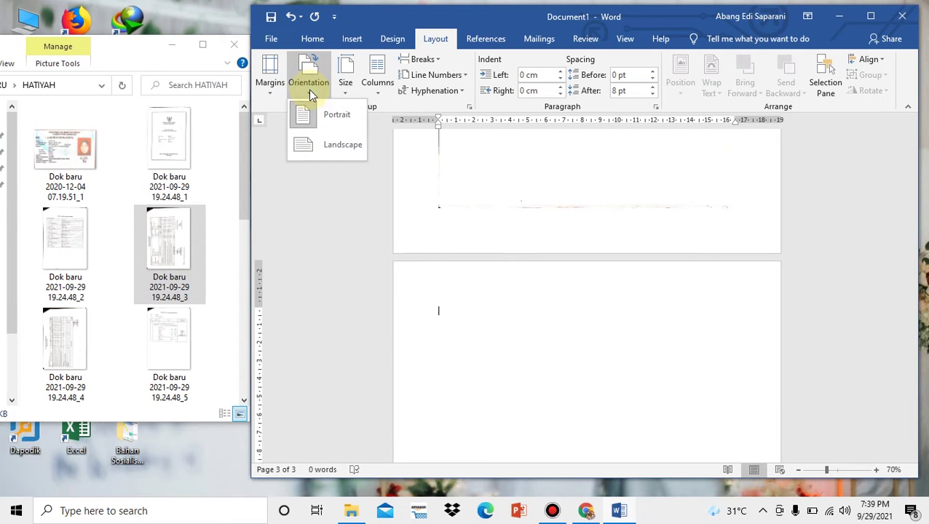
{"action": "left_click", "coordinate": [331, 145]}
Insert the scan Dok baru 2021-09-29 19.24.48_3 on the landscape page and rotate it right 90°
{"action": "scroll", "coordinate": [507, 274], "scroll_direction": "down", "scroll_amount": 1}
{"action": "left_click", "coordinate": [144, 246]}
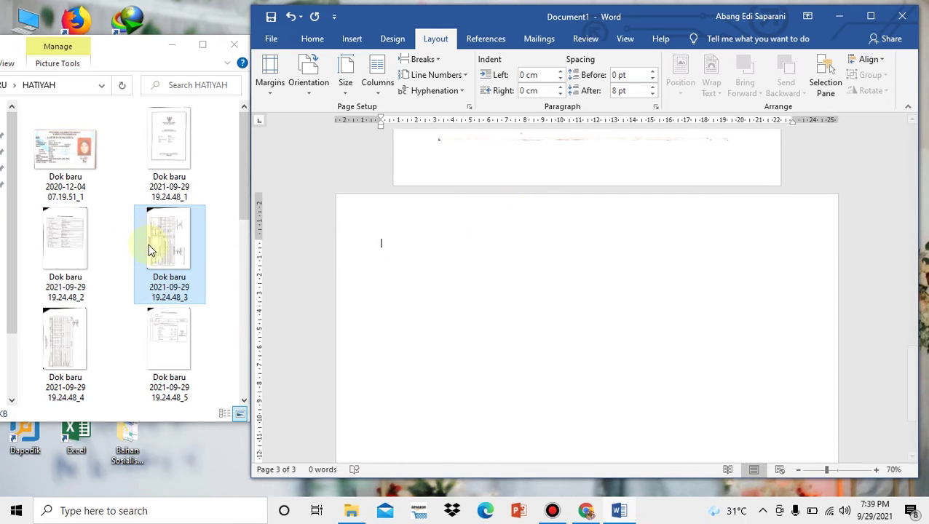
{"action": "left_click_drag", "start_coordinate": [173, 244], "coordinate": [479, 236]}
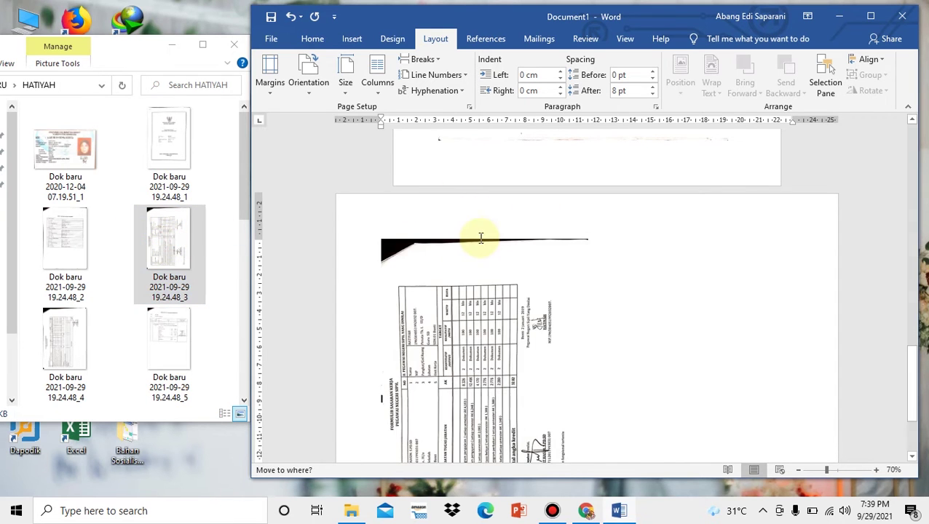
{"action": "left_click", "coordinate": [509, 342]}
{"action": "scroll", "coordinate": [582, 168], "scroll_direction": "down", "scroll_amount": 1}
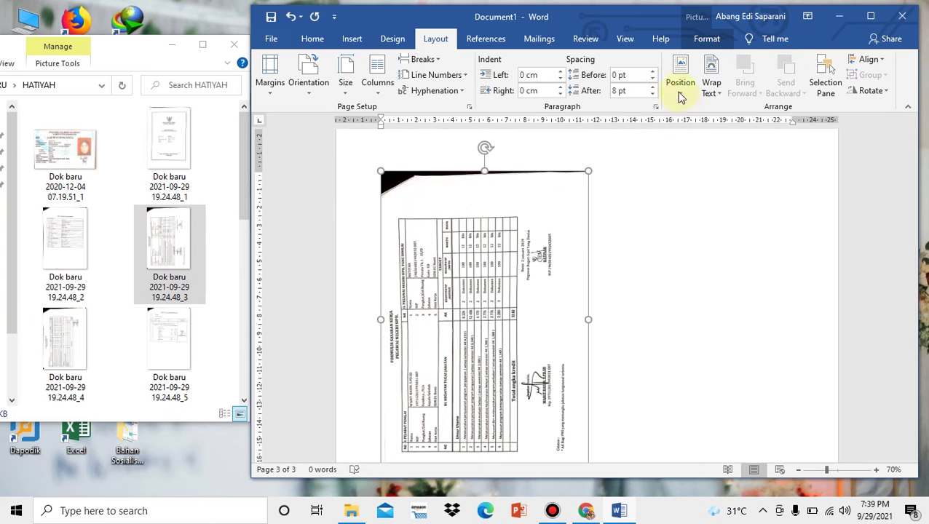
{"action": "left_click", "coordinate": [856, 95]}
{"action": "left_click", "coordinate": [856, 166]}
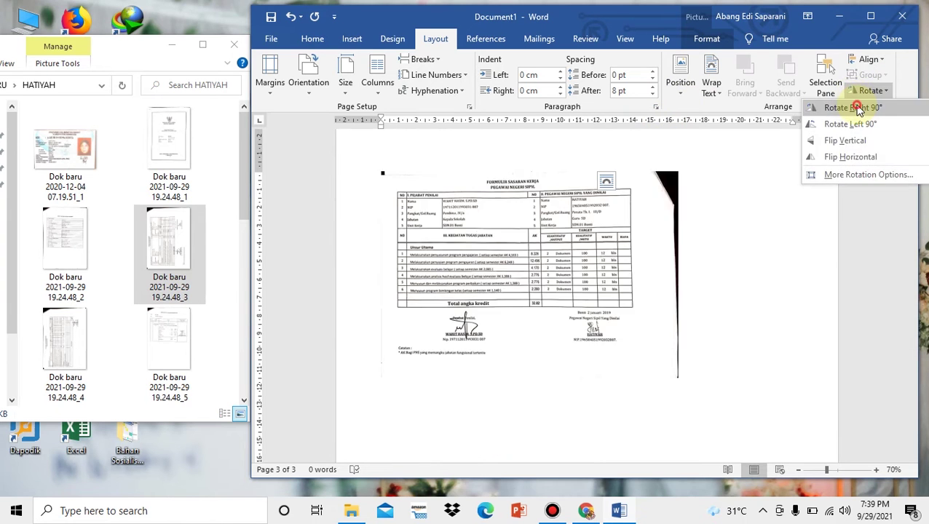
Enlarge the rotated third scan proportionally until it nearly fills the landscape page
{"action": "scroll", "coordinate": [487, 230], "scroll_direction": "up", "scroll_amount": 1}
{"action": "scroll", "coordinate": [509, 241], "scroll_direction": "down", "scroll_amount": 2}
{"action": "left_click_drag", "start_coordinate": [677, 318], "coordinate": [762, 409]}
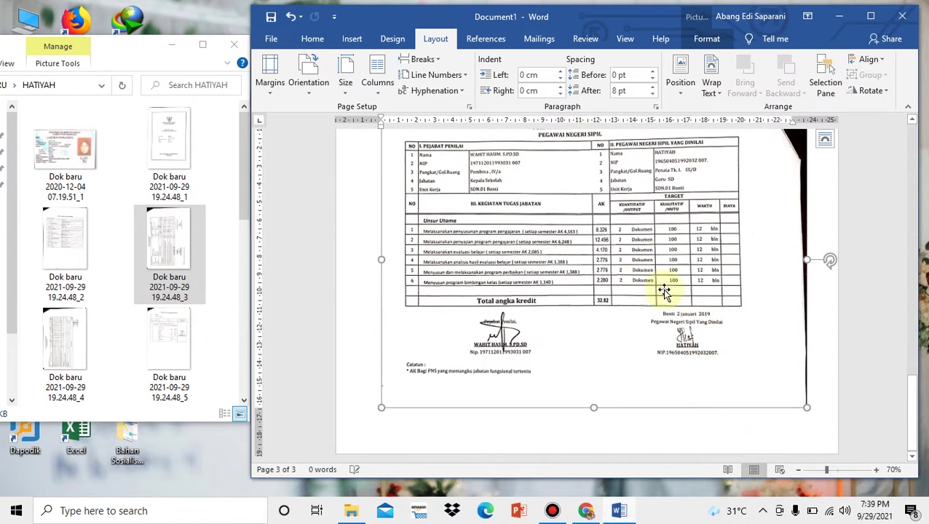
Start a new landscape page after the third scan and insert the scan Dok baru 2021-09-29 19.24.48_4 on it
{"action": "left_click", "coordinate": [827, 381]}
{"action": "scroll", "coordinate": [655, 342], "scroll_direction": "down", "scroll_amount": 2}
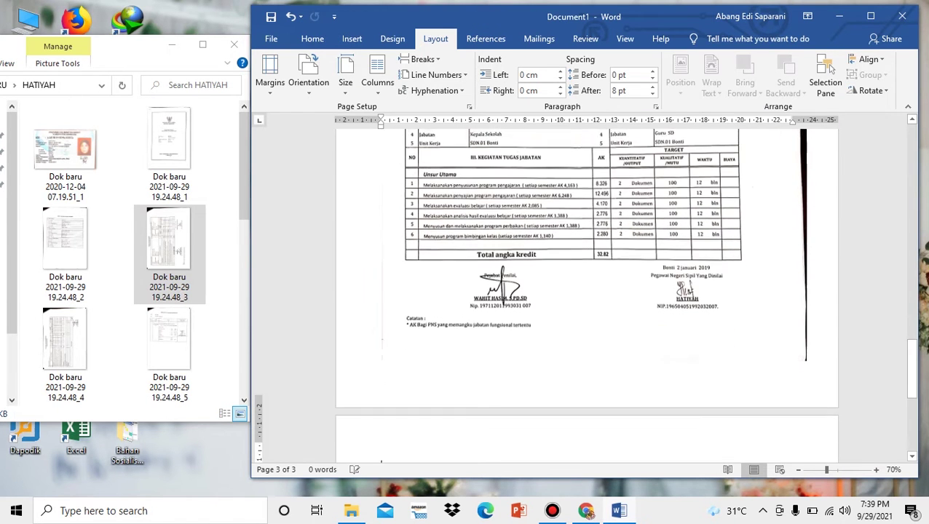
{"action": "scroll", "coordinate": [440, 288], "scroll_direction": "down", "scroll_amount": 2}
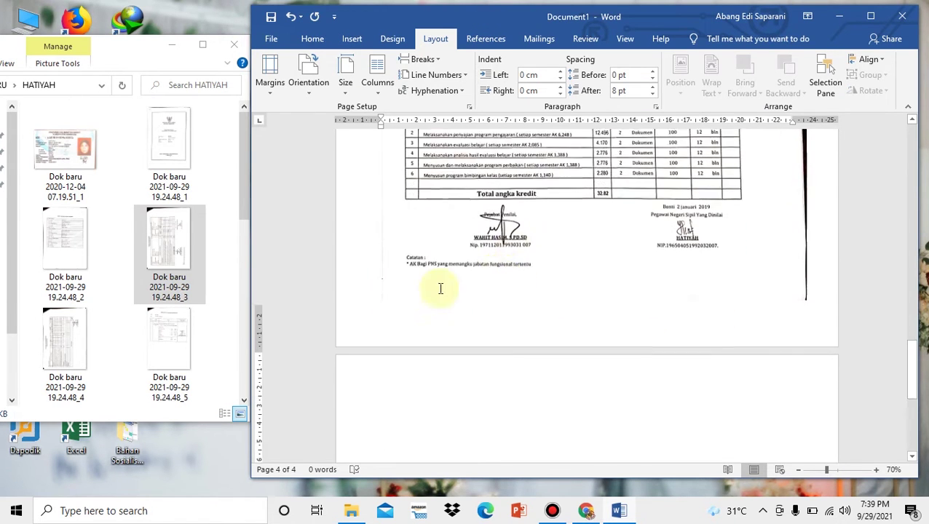
{"action": "left_click", "coordinate": [69, 328]}
{"action": "left_click_drag", "start_coordinate": [345, 375], "coordinate": [408, 323]}
{"action": "scroll", "coordinate": [459, 291], "scroll_direction": "down", "scroll_amount": 2}
{"action": "scroll", "coordinate": [464, 285], "scroll_direction": "down", "scroll_amount": 2}
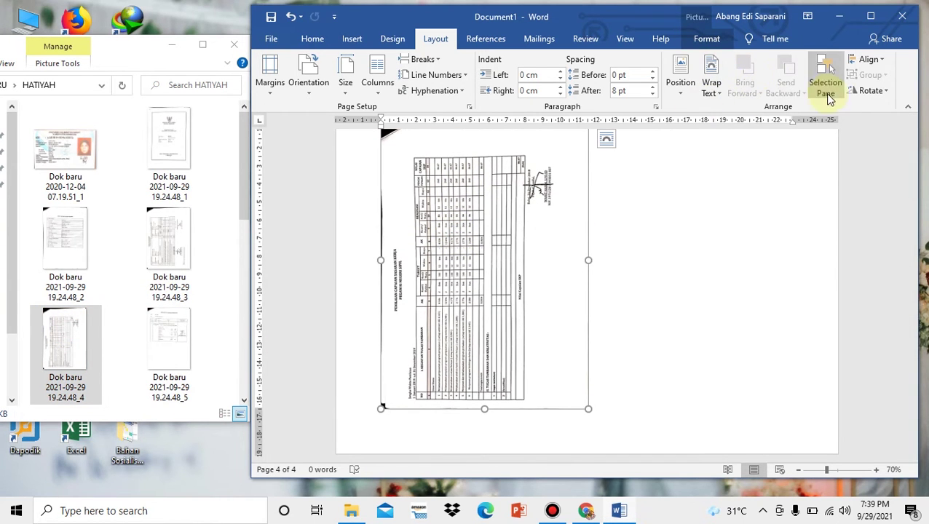
Rotate the fourth scan right 90° and enlarge it proportionally to nearly fill the landscape page
{"action": "left_click", "coordinate": [864, 92]}
{"action": "left_click", "coordinate": [866, 107]}
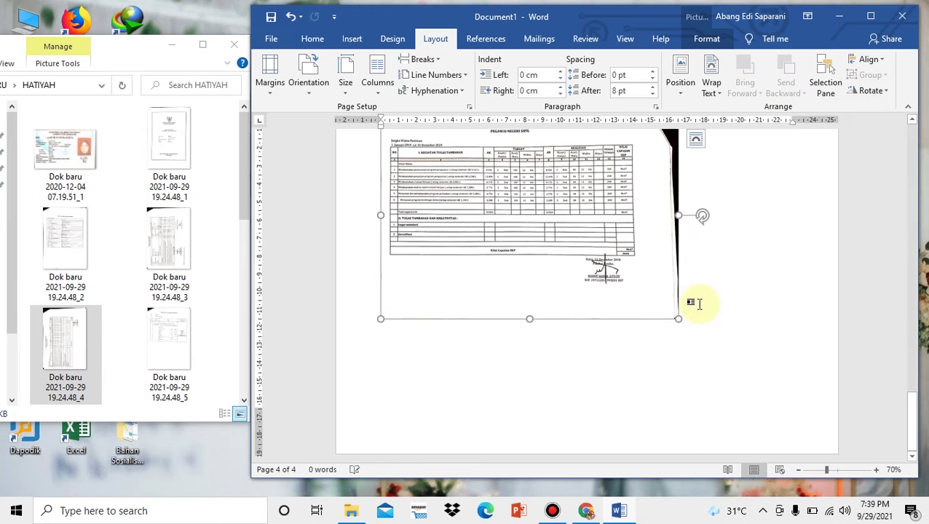
{"action": "left_click_drag", "start_coordinate": [676, 317], "coordinate": [810, 410]}
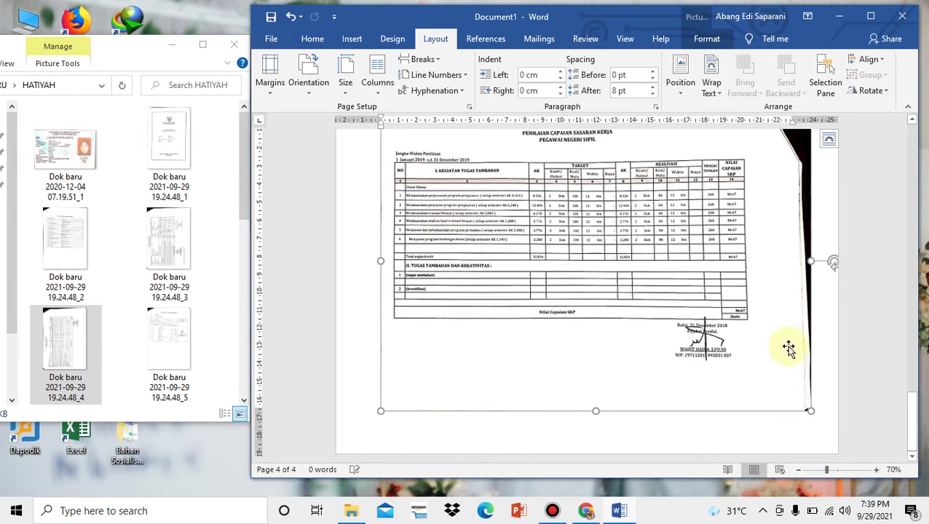
{"action": "left_click", "coordinate": [828, 384]}
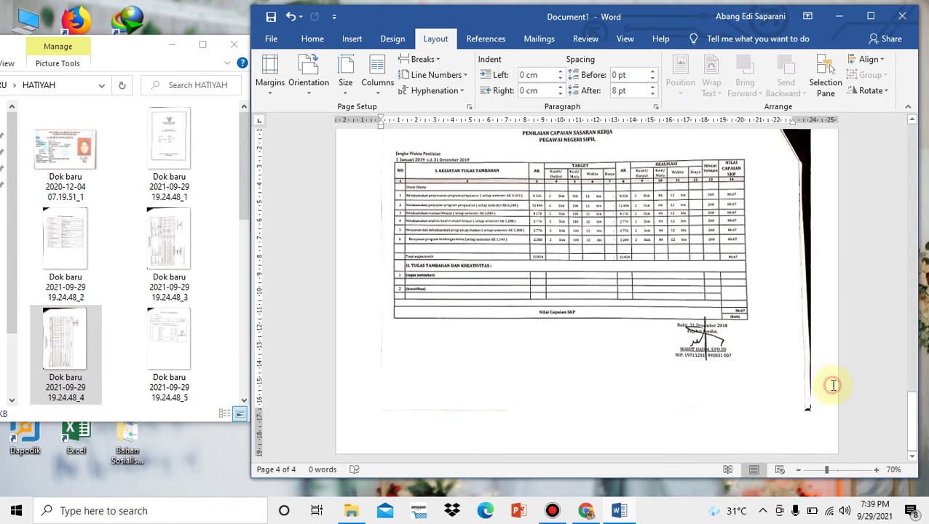
Insert a Next Page section break after the fourth scan and set the new fifth page to Portrait orientation
{"action": "left_click", "coordinate": [170, 350]}
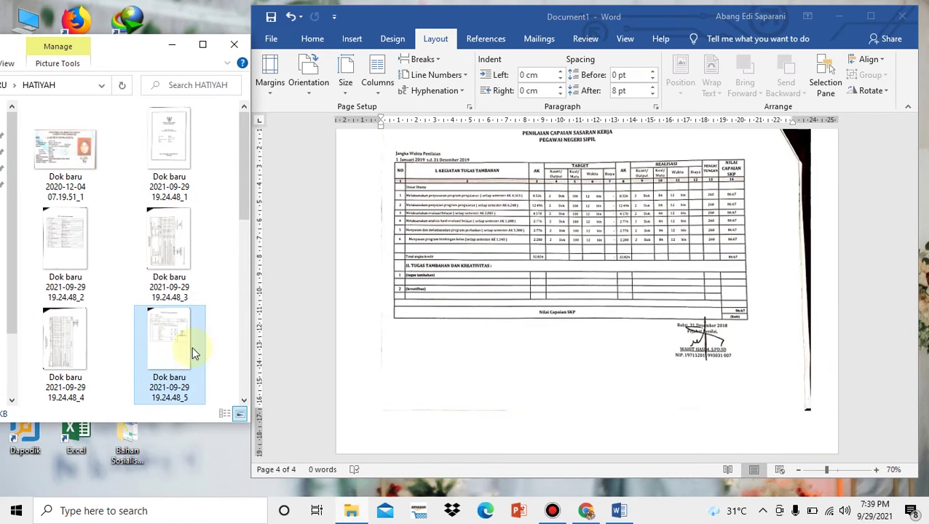
{"action": "scroll", "coordinate": [245, 198], "scroll_direction": "down", "scroll_amount": 3}
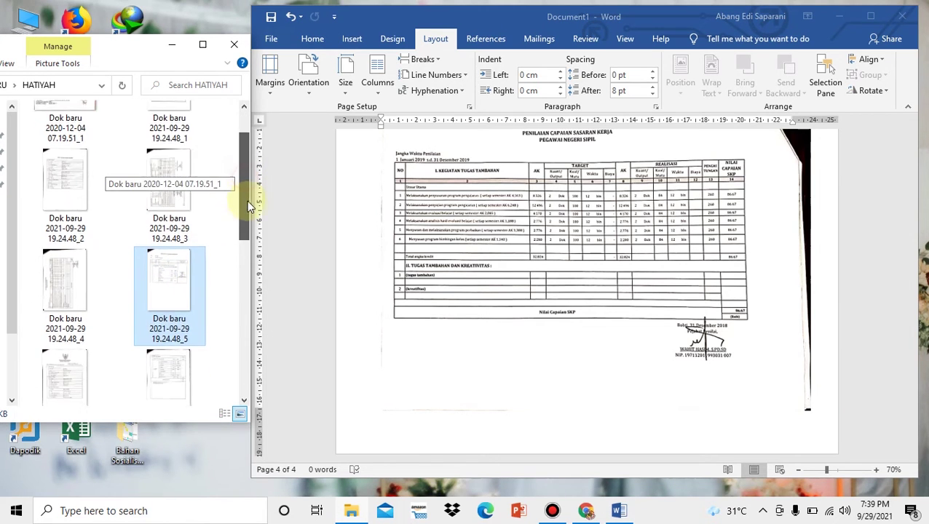
{"action": "left_click", "coordinate": [820, 405]}
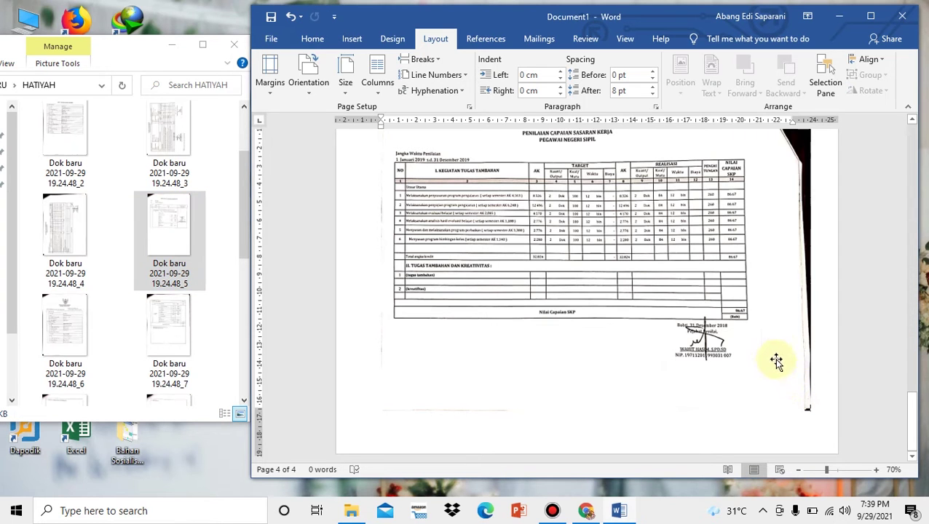
{"action": "left_click", "coordinate": [437, 61]}
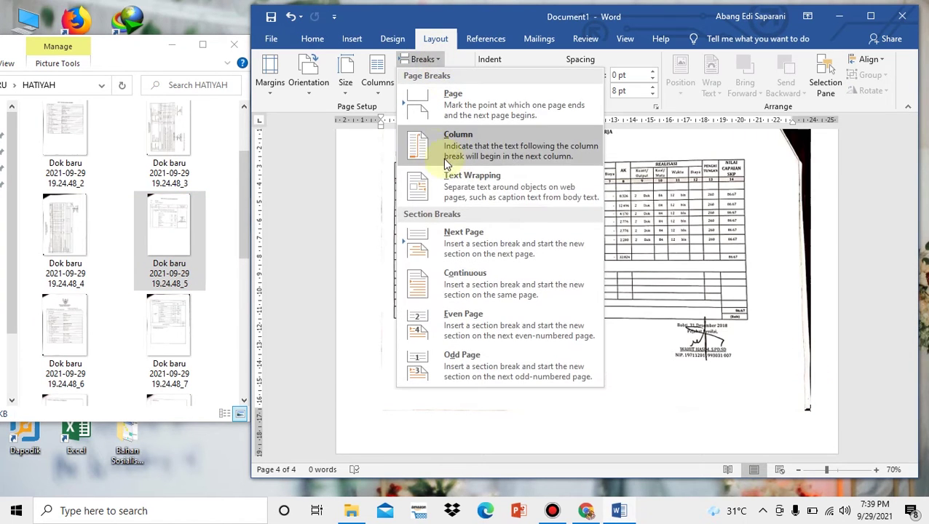
{"action": "left_click", "coordinate": [473, 253]}
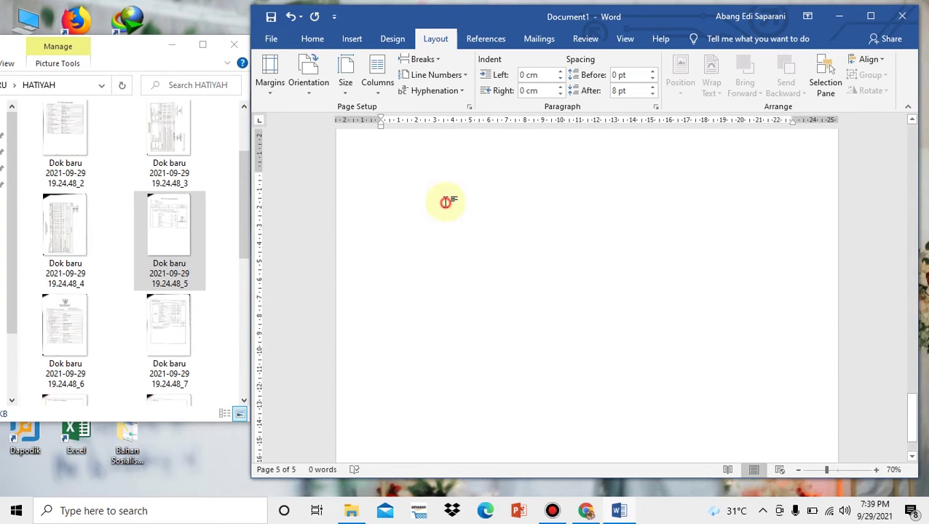
{"action": "left_click", "coordinate": [308, 87]}
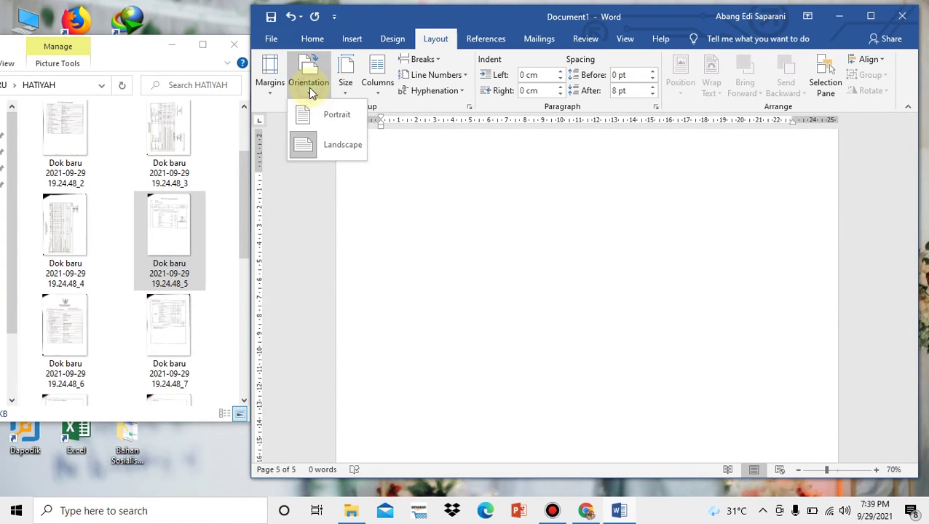
{"action": "left_click", "coordinate": [333, 117]}
{"action": "scroll", "coordinate": [588, 224], "scroll_direction": "up", "scroll_amount": 2}
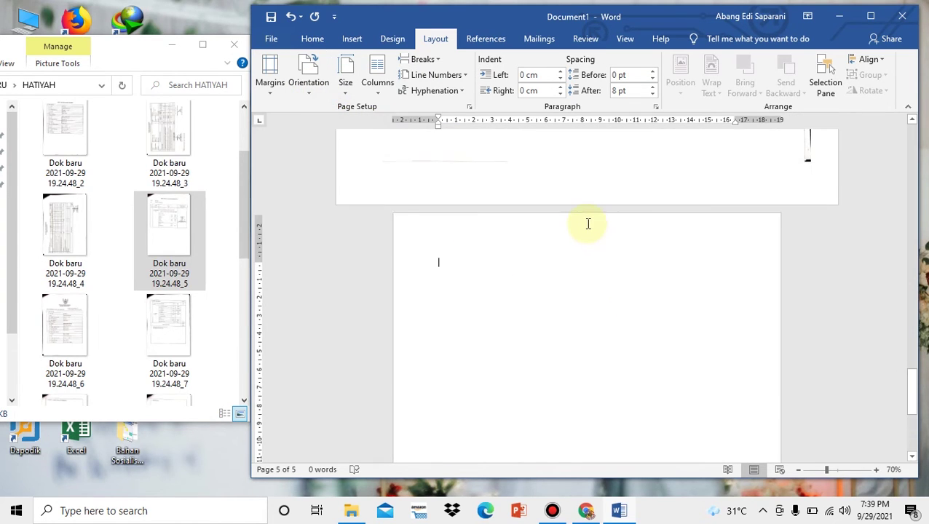
Insert the scan Dok baru 2021-09-29 19.24.48_5 on the blank portrait fifth page
{"action": "scroll", "coordinate": [564, 249], "scroll_direction": "down", "scroll_amount": 1}
{"action": "left_click", "coordinate": [162, 220]}
{"action": "left_click_drag", "start_coordinate": [163, 216], "coordinate": [505, 242]}
{"action": "scroll", "coordinate": [709, 291], "scroll_direction": "down", "scroll_amount": 4}
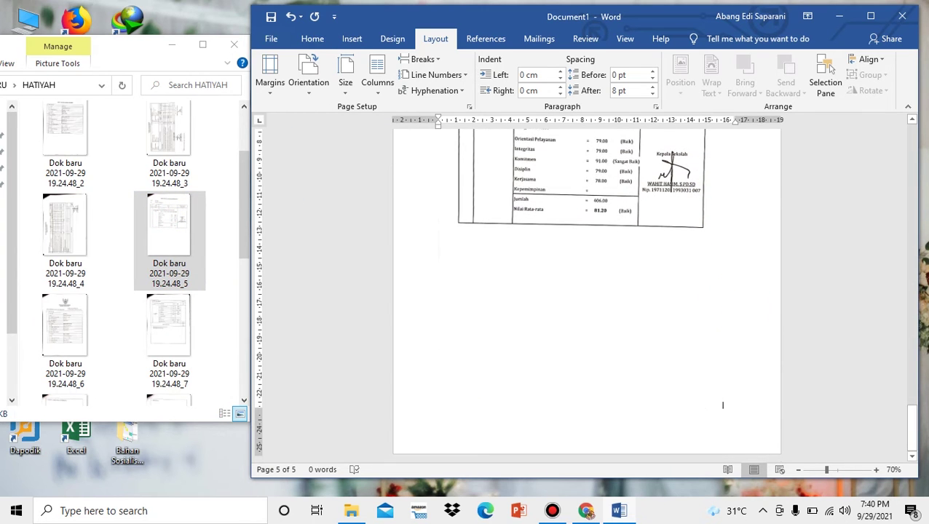
Insert the scans Dok baru 2021-09-29 19.24.48_6 and 19.24.48_7 after the fifth scan, each on its own portrait page
{"action": "key", "text": "Return"}
{"action": "left_click_drag", "start_coordinate": [77, 324], "coordinate": [426, 389]}
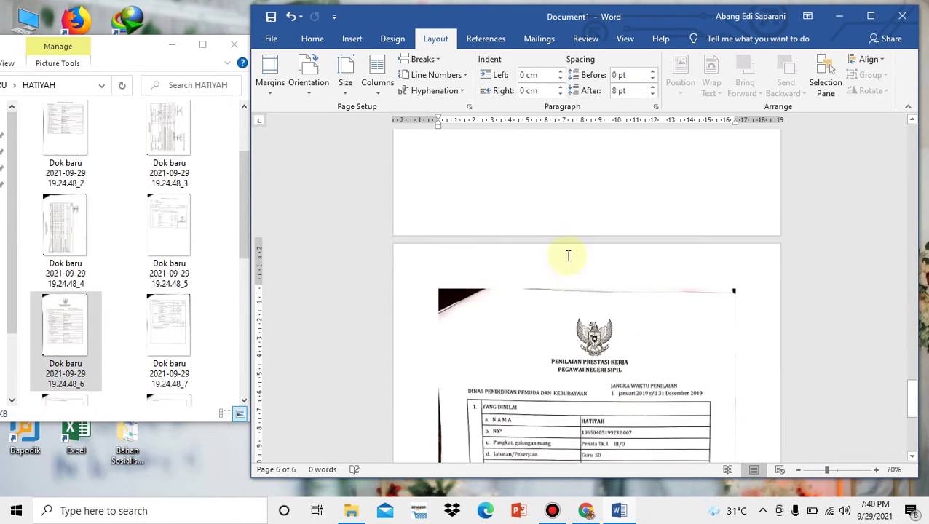
{"action": "scroll", "coordinate": [701, 325], "scroll_direction": "down", "scroll_amount": 6}
{"action": "left_click_drag", "start_coordinate": [181, 315], "coordinate": [701, 375]}
{"action": "scroll", "coordinate": [448, 271], "scroll_direction": "down", "scroll_amount": 10}
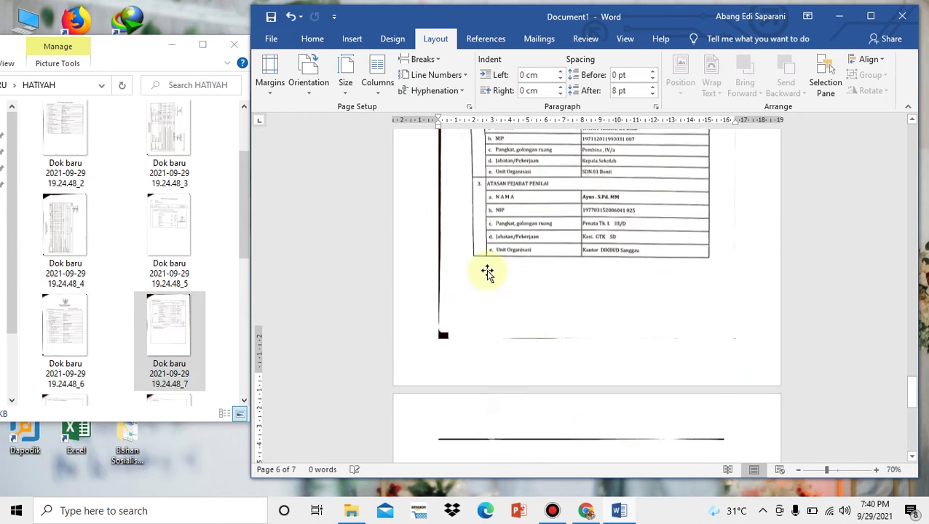
{"action": "scroll", "coordinate": [135, 311], "scroll_direction": "down", "scroll_amount": 5}
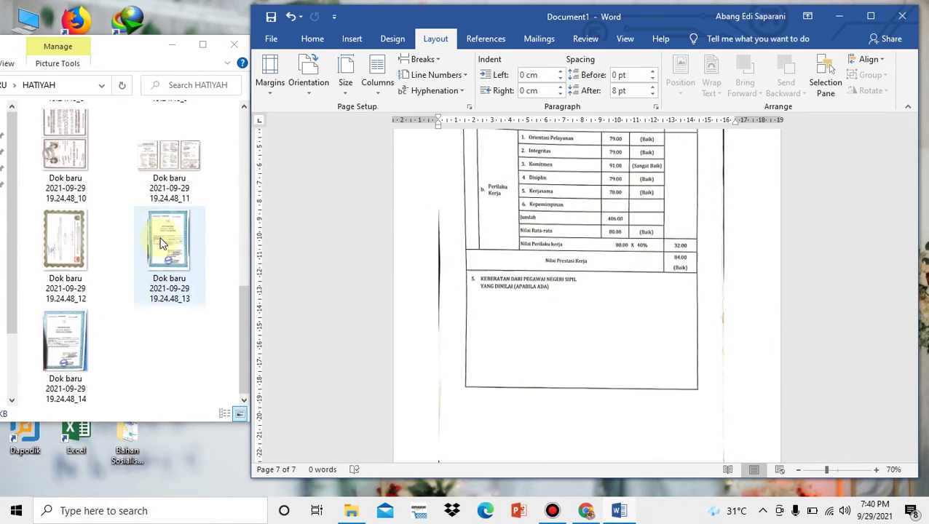
Try to insert the scan Dok baru 2021-09-29 19.24.48_8 after the seventh scan
{"action": "scroll", "coordinate": [166, 244], "scroll_direction": "up", "scroll_amount": 5}
{"action": "left_click_drag", "start_coordinate": [243, 189], "coordinate": [246, 249]}
{"action": "left_click", "coordinate": [87, 271]}
{"action": "left_click_drag", "start_coordinate": [164, 273], "coordinate": [746, 429]}
{"action": "scroll", "coordinate": [667, 355], "scroll_direction": "down", "scroll_amount": 3}
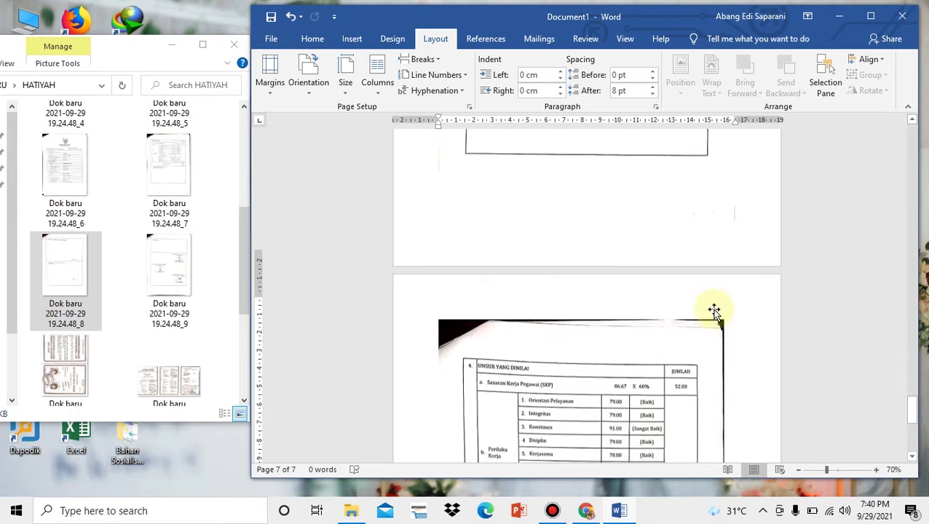
{"action": "scroll", "coordinate": [718, 302], "scroll_direction": "down", "scroll_amount": 10}
Insert the scan Dok baru 2021-09-29 19.24.48_8 directly behind the end of the seventh scan as the eighth page
{"action": "left_click", "coordinate": [741, 318]}
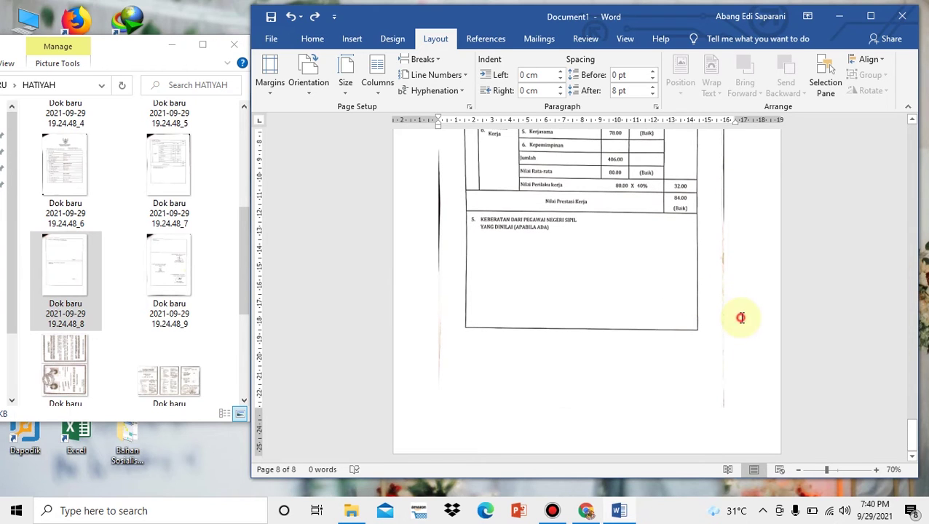
{"action": "left_click_drag", "start_coordinate": [66, 269], "coordinate": [816, 421]}
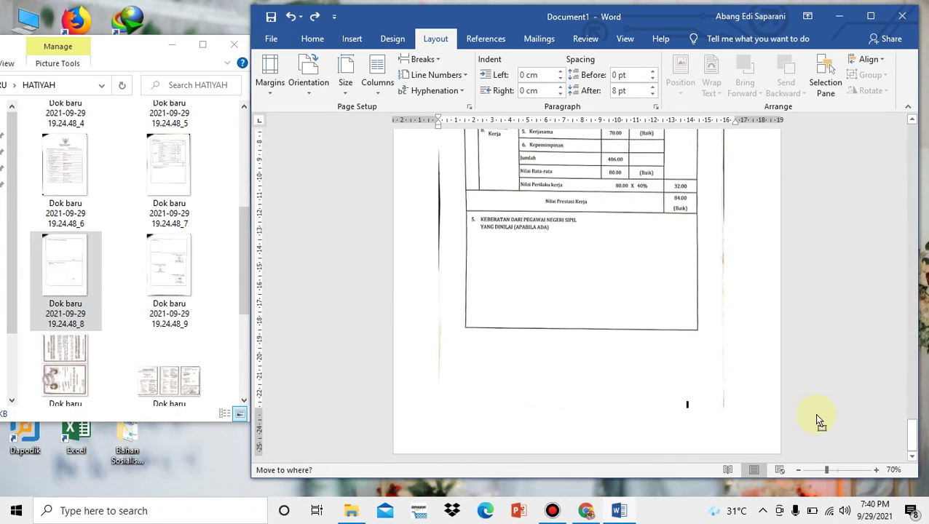
{"action": "left_click_drag", "start_coordinate": [746, 399], "coordinate": [744, 400]}
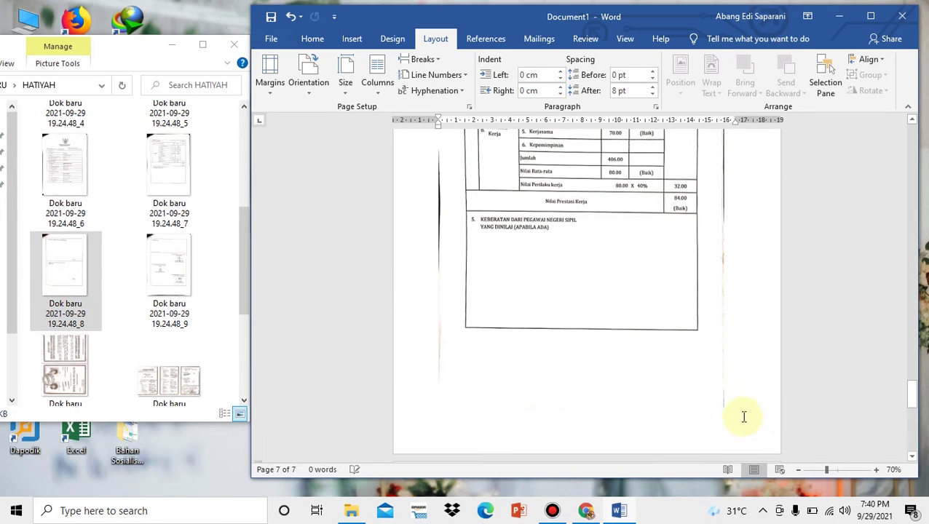
{"action": "scroll", "coordinate": [735, 393], "scroll_direction": "down", "scroll_amount": 1}
{"action": "left_click", "coordinate": [736, 421]}
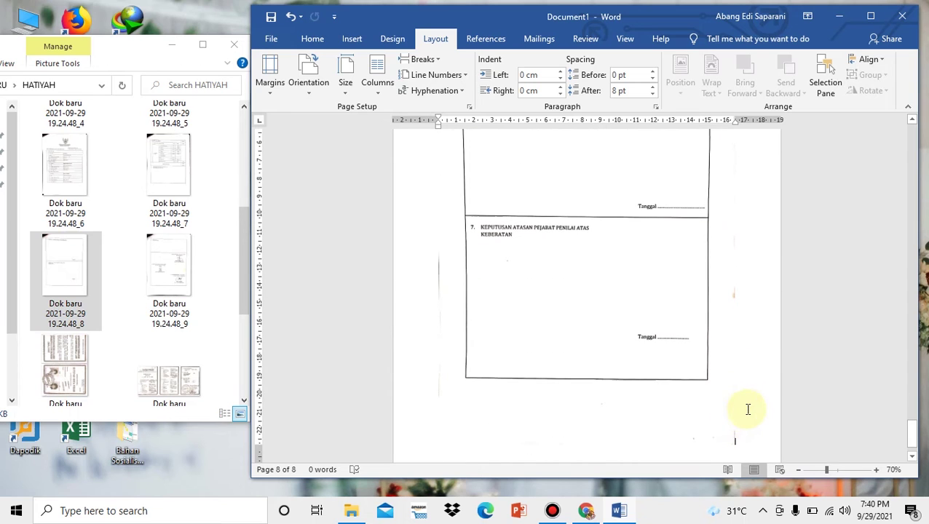
Insert the scan Dok baru 2021-09-29 19.24.48_9 after the eighth scan as the ninth page
{"action": "left_click_drag", "start_coordinate": [169, 263], "coordinate": [741, 431]}
{"action": "scroll", "coordinate": [651, 297], "scroll_direction": "down", "scroll_amount": 4}
{"action": "scroll", "coordinate": [651, 297], "scroll_direction": "down", "scroll_amount": 6}
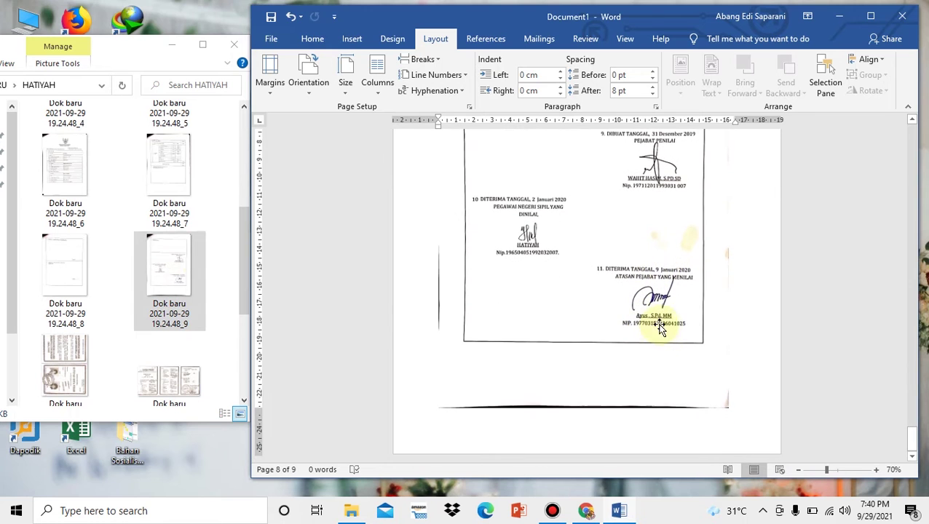
Review the order and orientation of the assembled pages from the last page back to the first
{"action": "scroll", "coordinate": [647, 375], "scroll_direction": "down", "scroll_amount": 5}
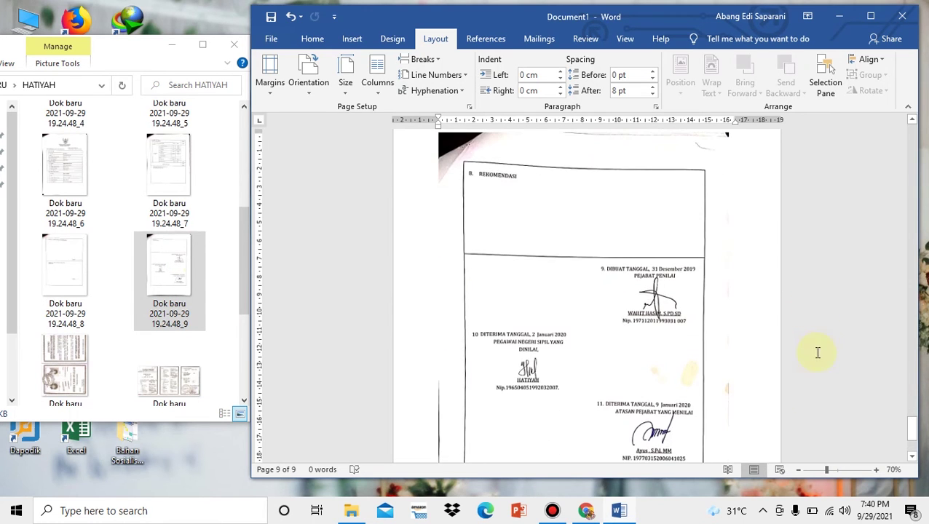
{"action": "scroll", "coordinate": [750, 415], "scroll_direction": "down", "scroll_amount": 4}
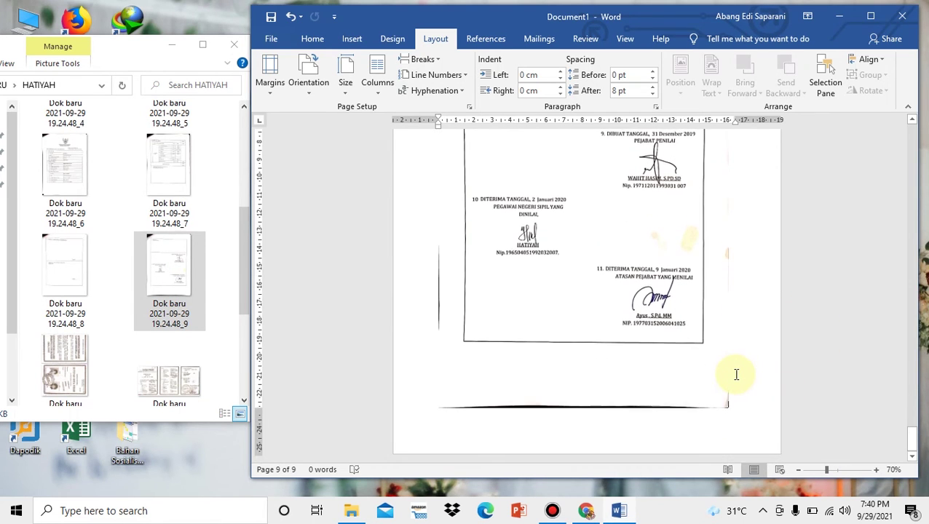
{"action": "scroll", "coordinate": [736, 374], "scroll_direction": "up", "scroll_amount": 10}
{"action": "scroll", "coordinate": [736, 375], "scroll_direction": "up", "scroll_amount": 10}
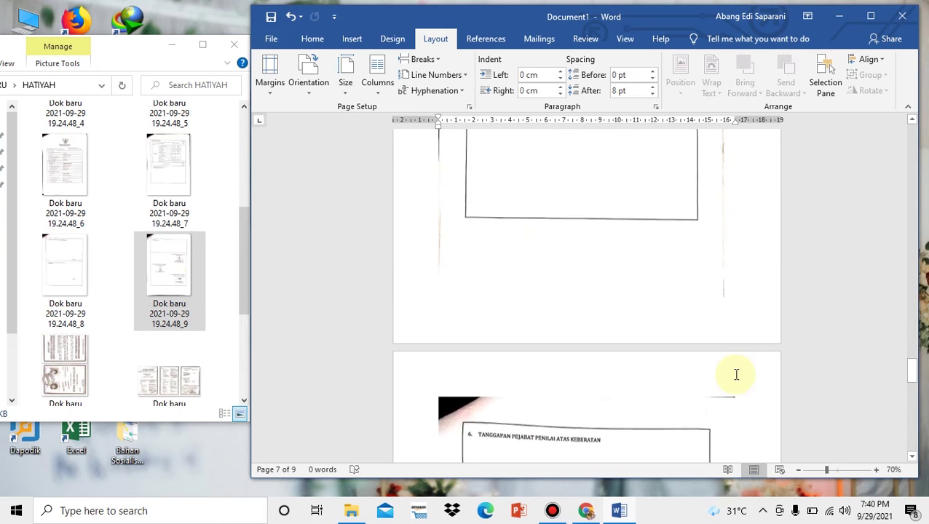
{"action": "scroll", "coordinate": [736, 374], "scroll_direction": "up", "scroll_amount": 10}
{"action": "scroll", "coordinate": [734, 374], "scroll_direction": "up", "scroll_amount": 10}
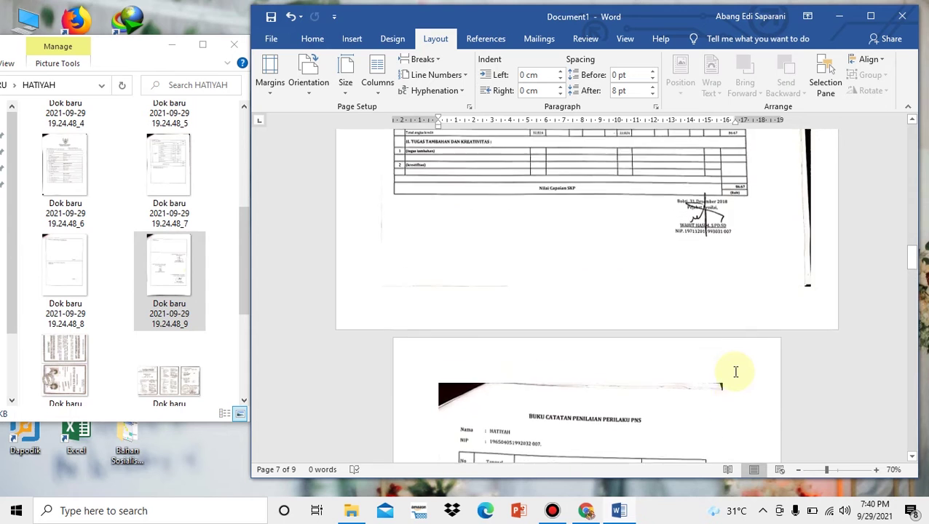
{"action": "scroll", "coordinate": [734, 373], "scroll_direction": "up", "scroll_amount": 5}
{"action": "left_click_drag", "start_coordinate": [908, 246], "coordinate": [908, 120]}
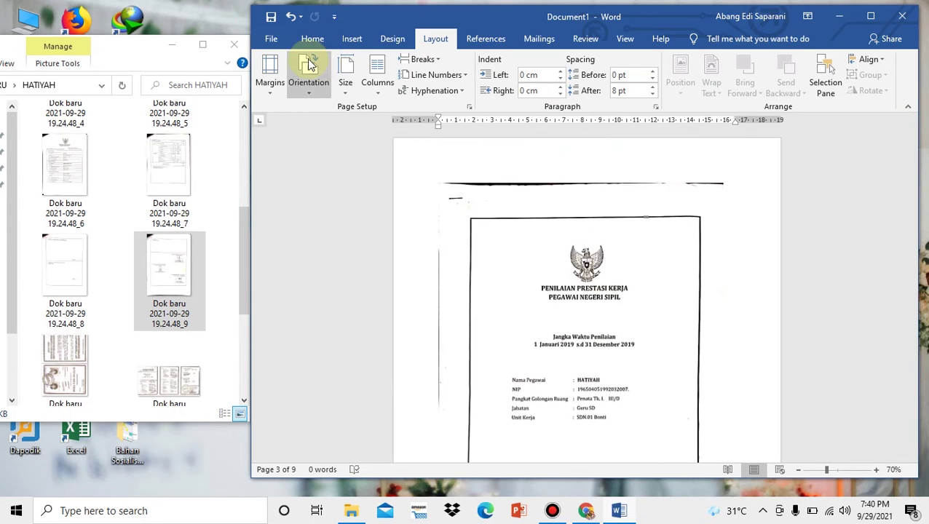
Export the document to the Documents folder as a PDF named SKP 2019
{"action": "left_click", "coordinate": [272, 40]}
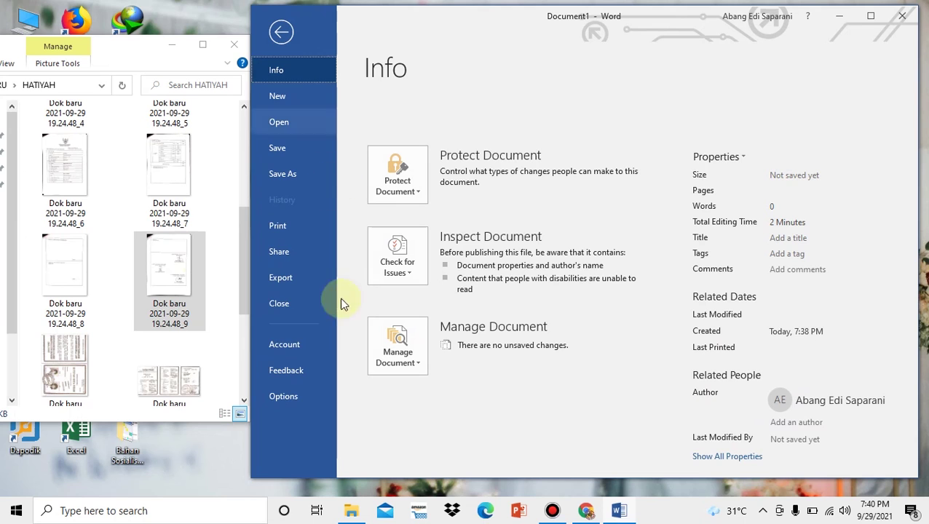
{"action": "left_click", "coordinate": [291, 277]}
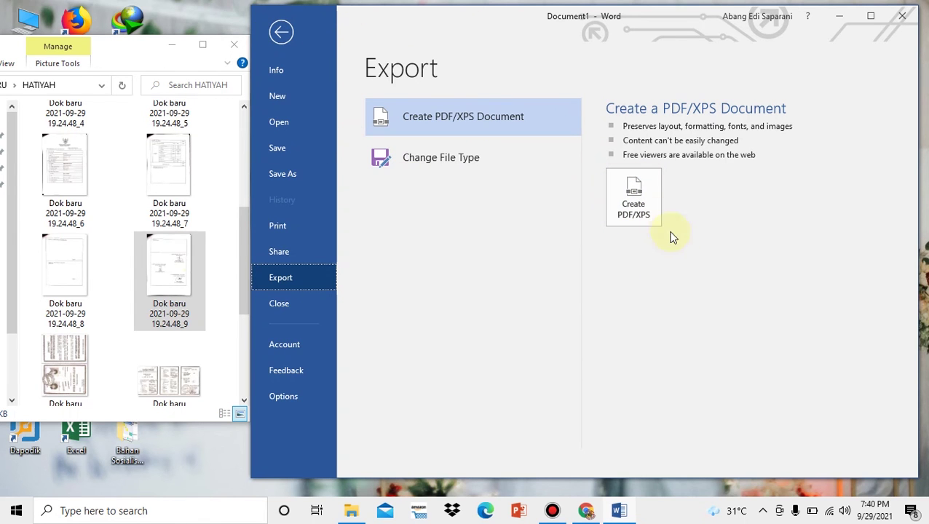
{"action": "left_click", "coordinate": [654, 210]}
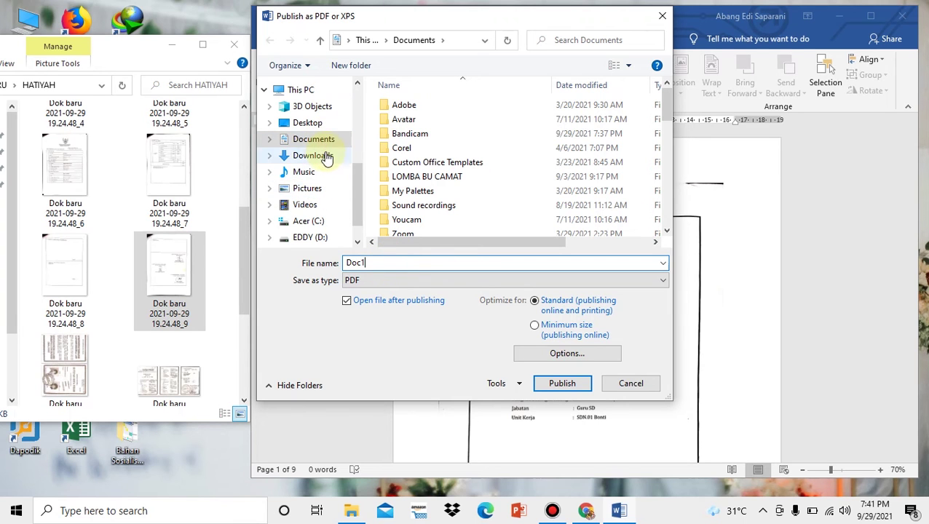
{"action": "scroll", "coordinate": [414, 193], "scroll_direction": "down", "scroll_amount": 4}
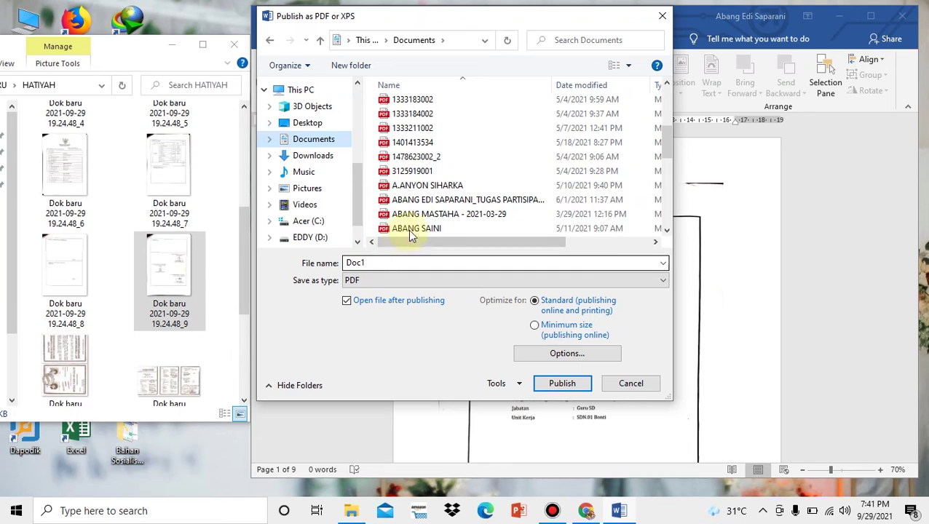
{"action": "scroll", "coordinate": [432, 209], "scroll_direction": "up", "scroll_amount": 1}
{"action": "scroll", "coordinate": [432, 203], "scroll_direction": "up", "scroll_amount": 1}
{"action": "left_click", "coordinate": [373, 262]}
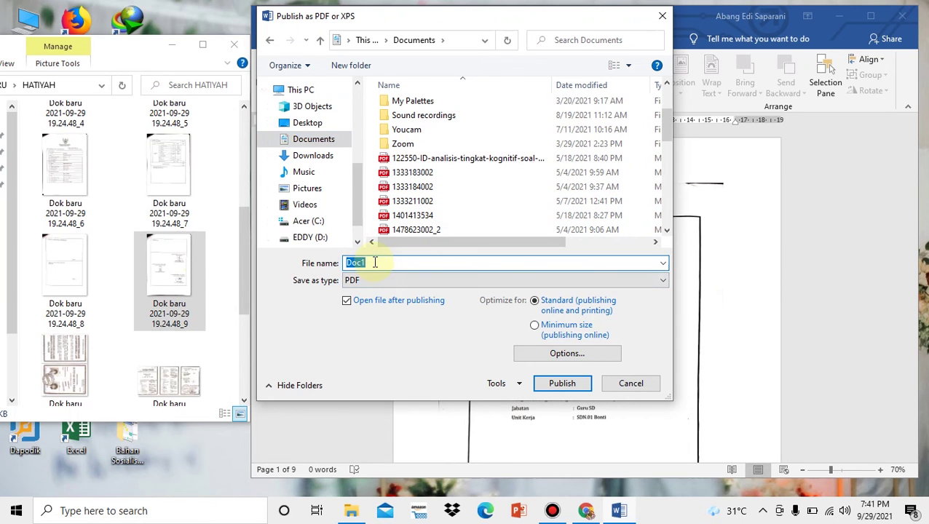
{"action": "key", "text": "Caps_Lock"}
{"action": "key", "text": "Caps_Lock"}
{"action": "type", "text": "SKP 2019"}
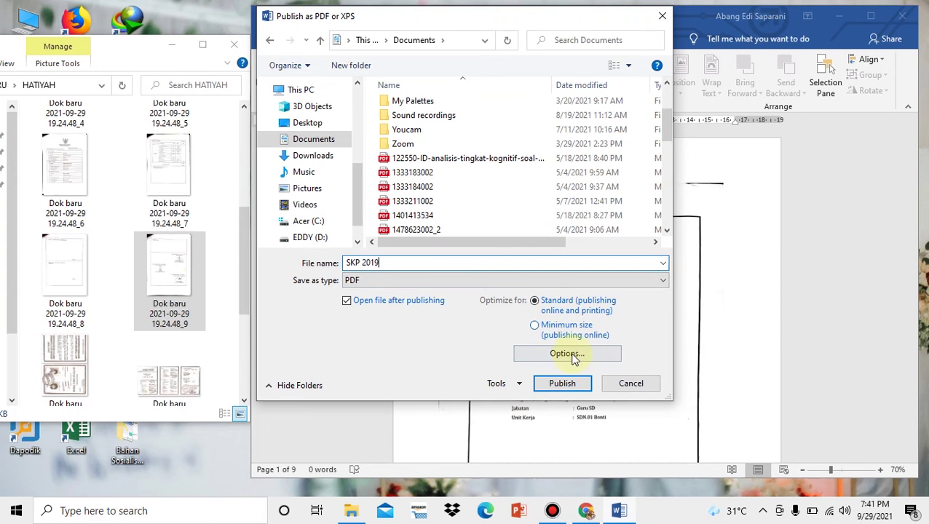
{"action": "left_click", "coordinate": [562, 383]}
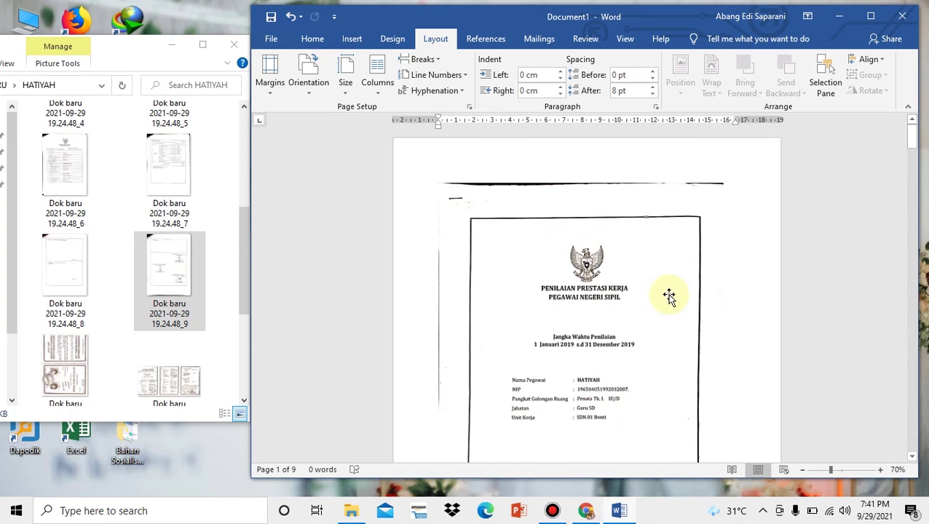
{"action": "scroll", "coordinate": [669, 294], "scroll_direction": "down", "scroll_amount": 7}
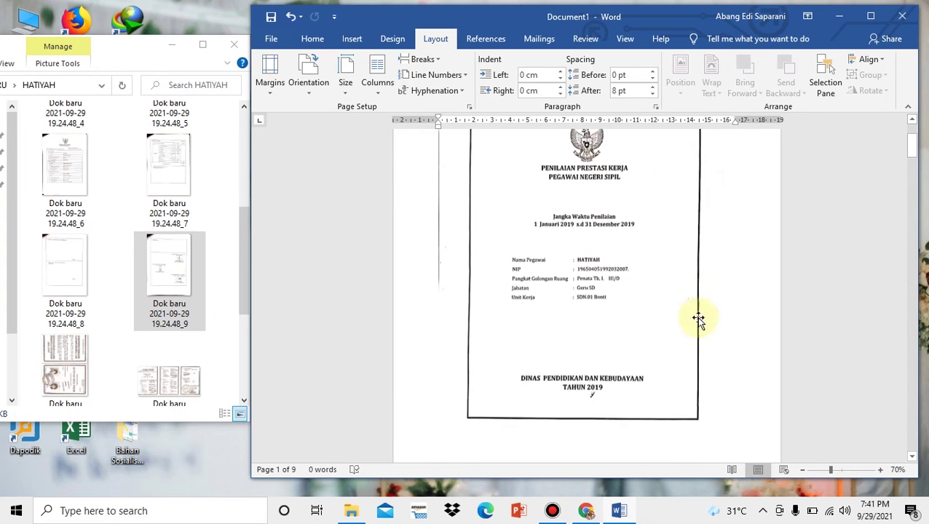
{"action": "scroll", "coordinate": [674, 295], "scroll_direction": "down", "scroll_amount": 1}
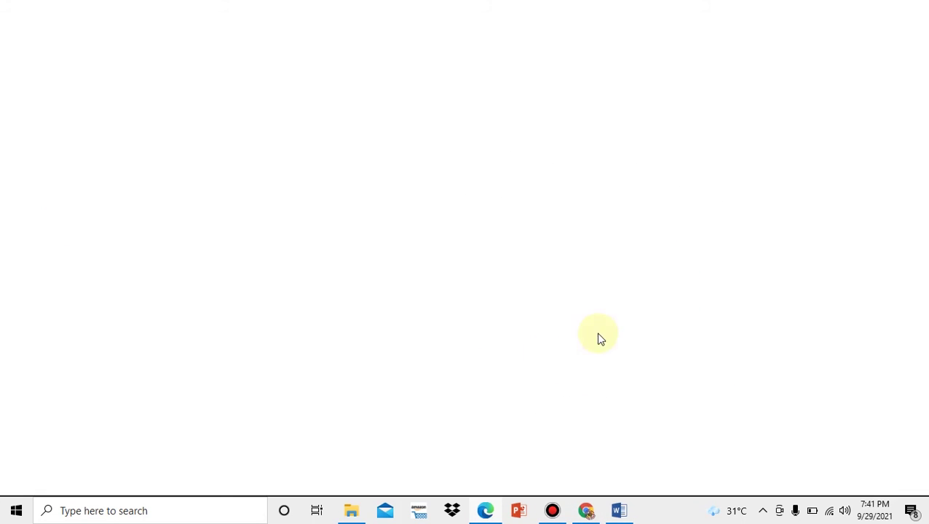